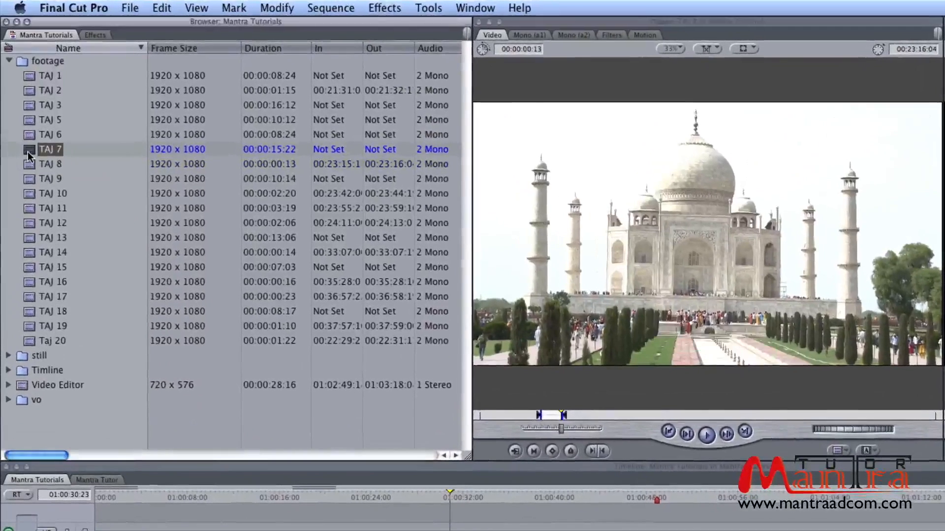
Step: Load clips from the footage bin into the Viewer and preview TAJ 5 by starting and stopping playback
double_click(28, 134)
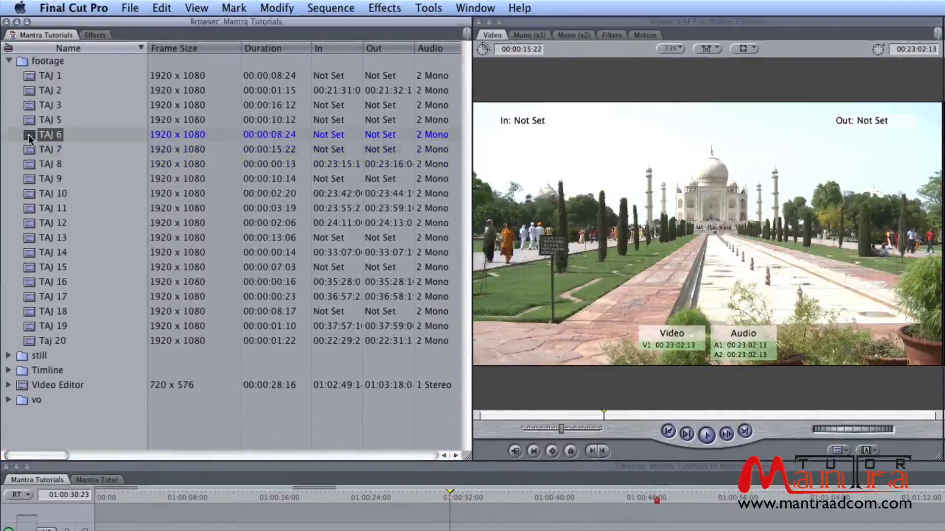
click(30, 150)
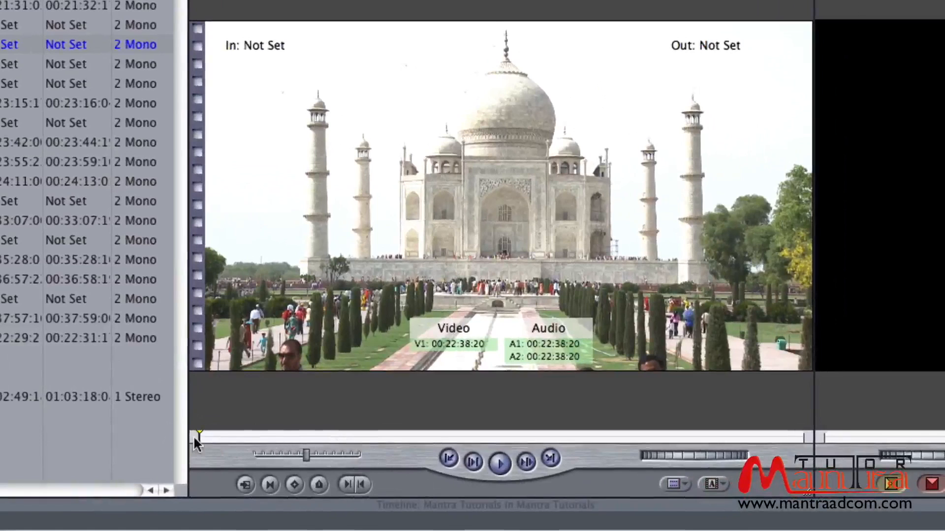
click(506, 468)
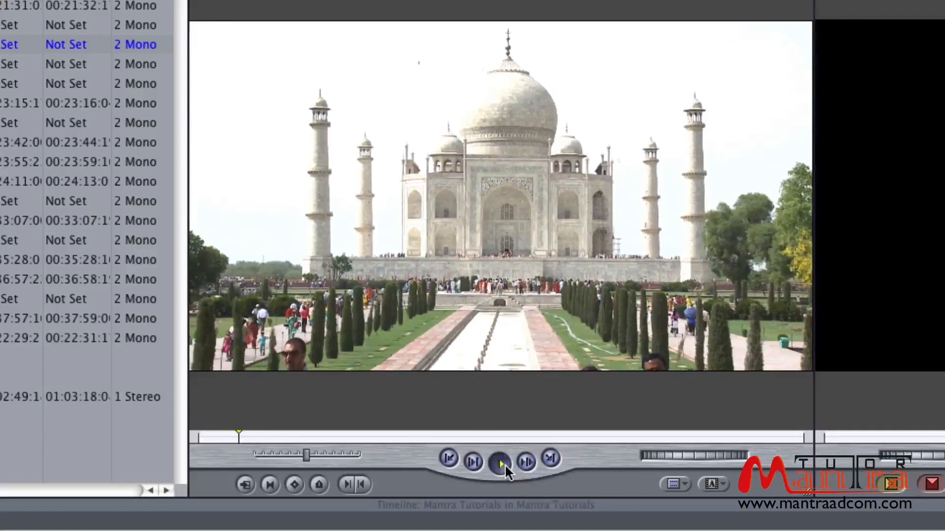
click(506, 469)
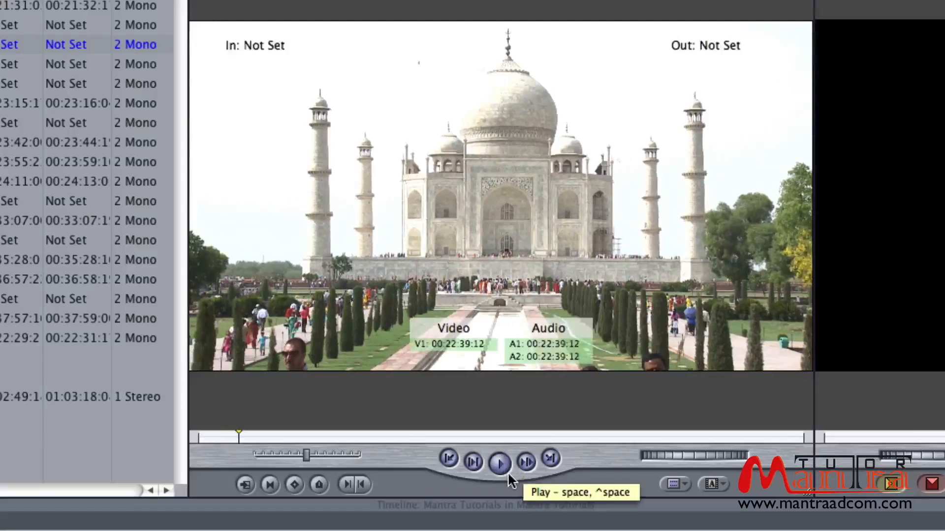
click(509, 476)
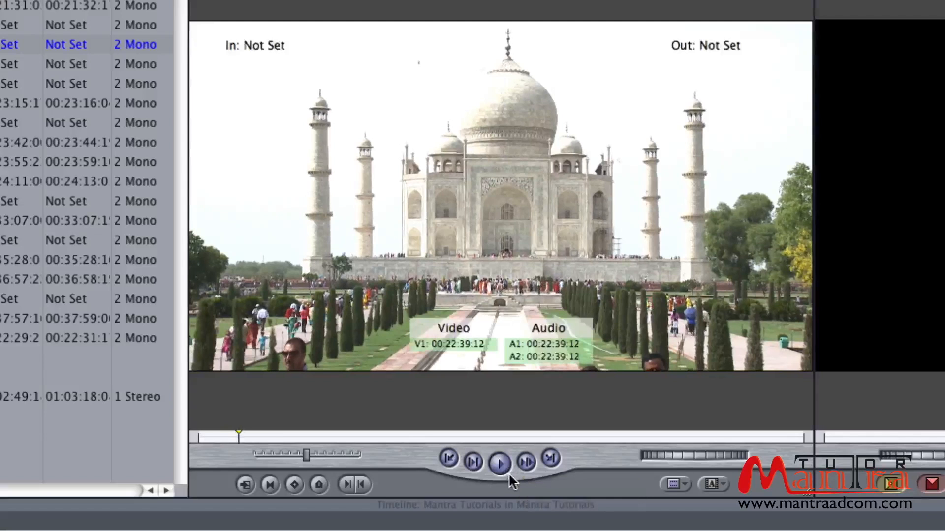
click(507, 477)
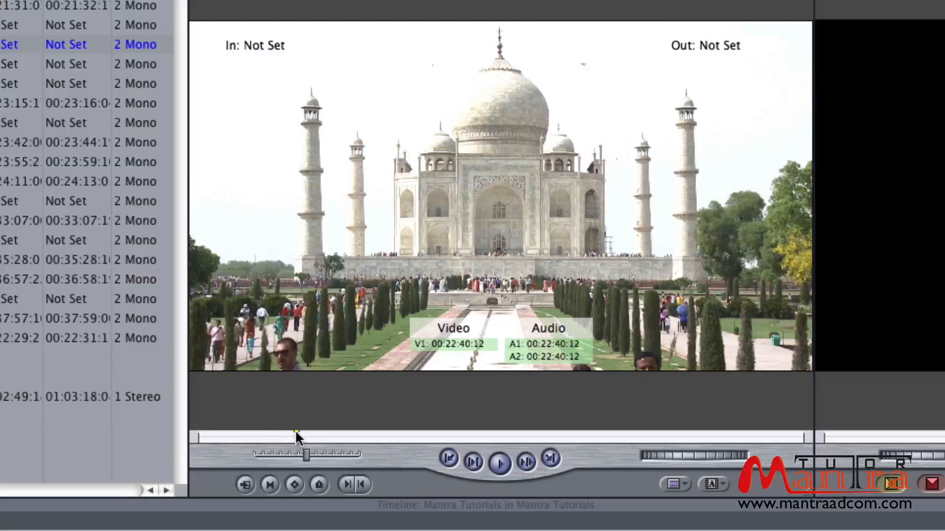
Step: Mark an In point at about 00:22:41 and an Out point at about 00:22:43 in TAJ 5, and play the marked range
drag(294, 433, 329, 438)
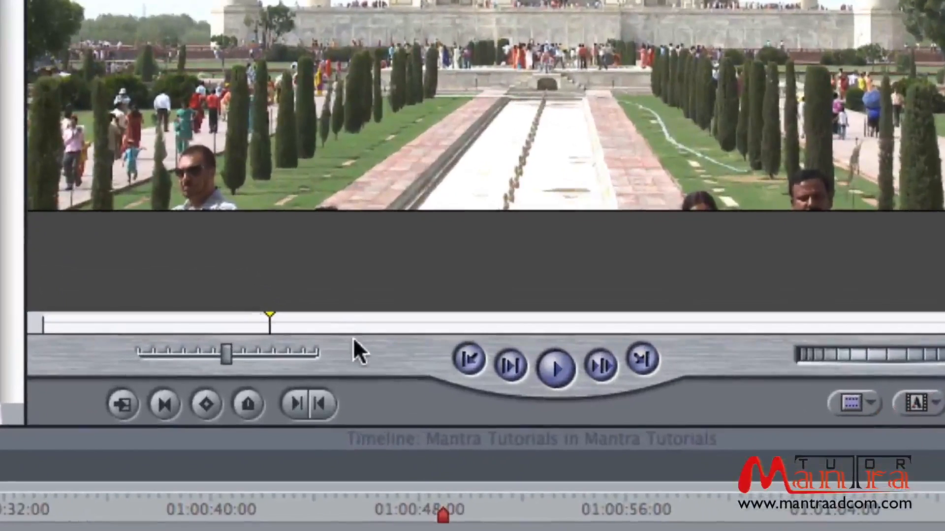
key(i)
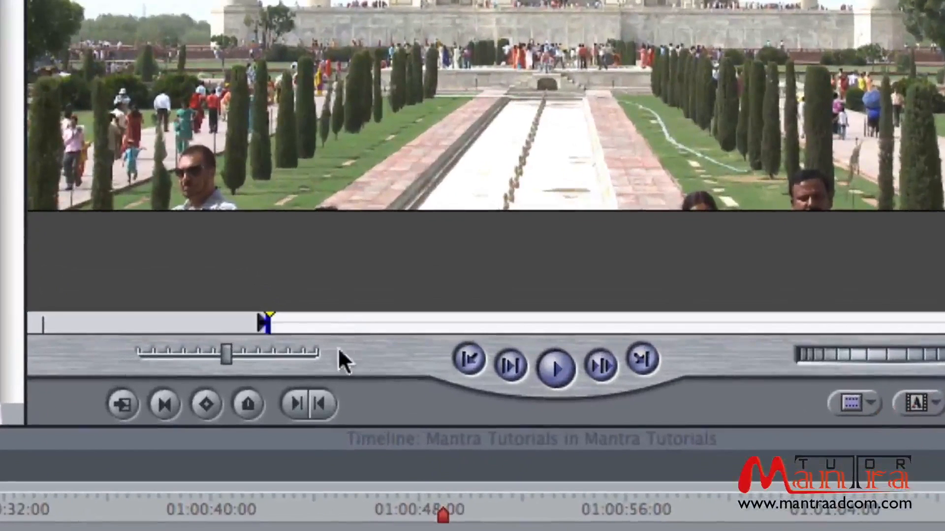
drag(270, 315, 293, 317)
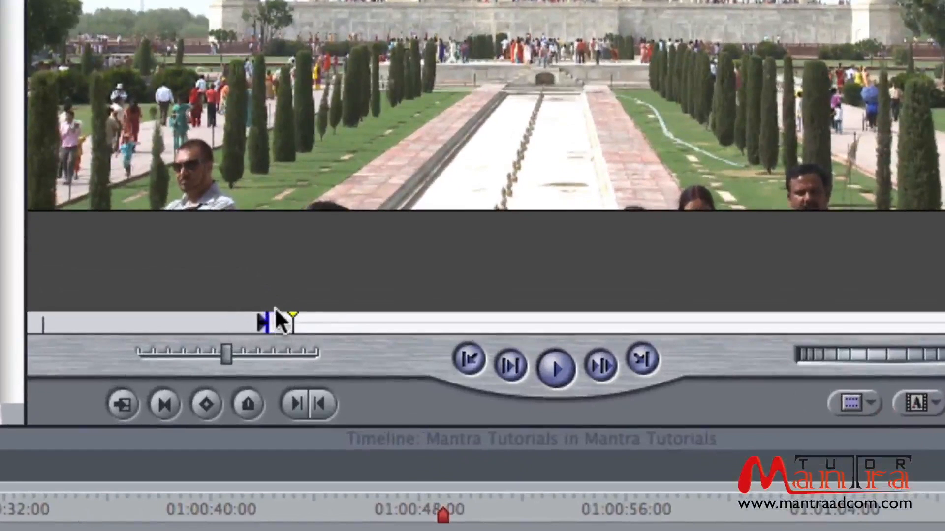
drag(294, 315, 457, 315)
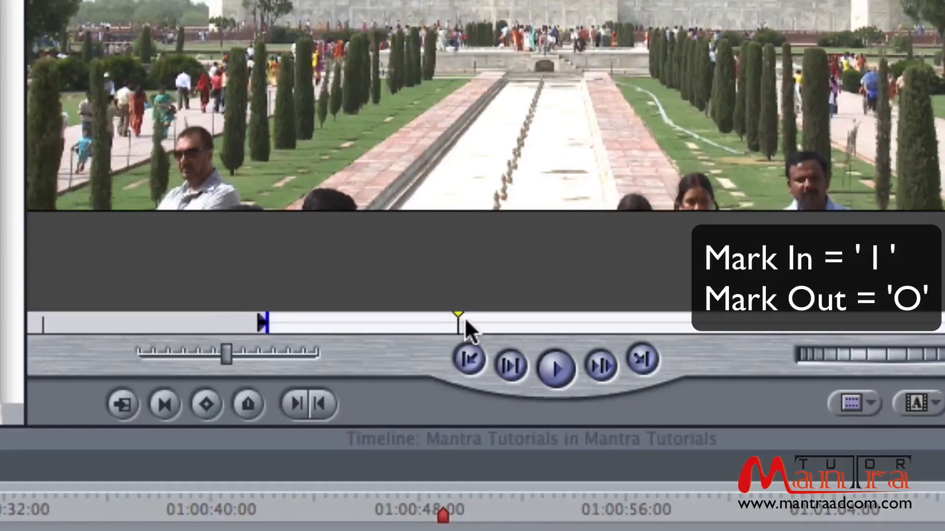
key(o)
drag(458, 319, 323, 326)
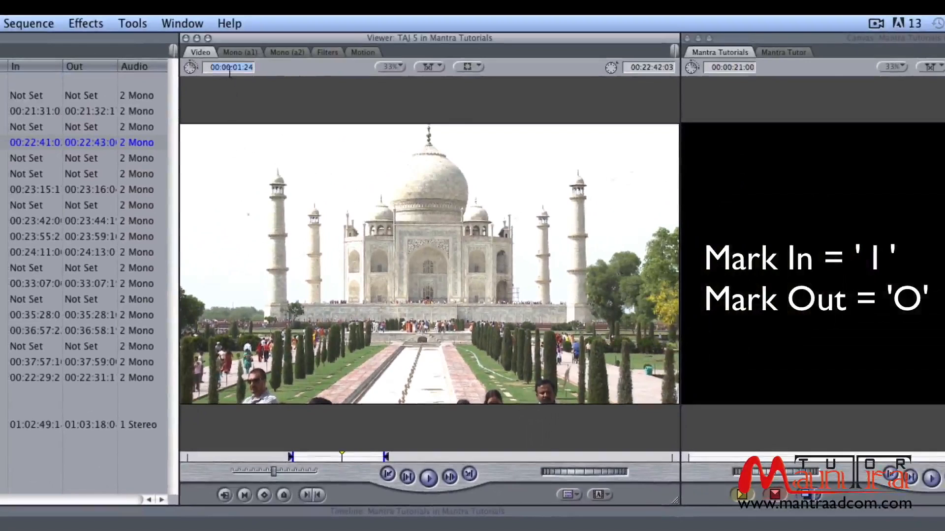
click(407, 477)
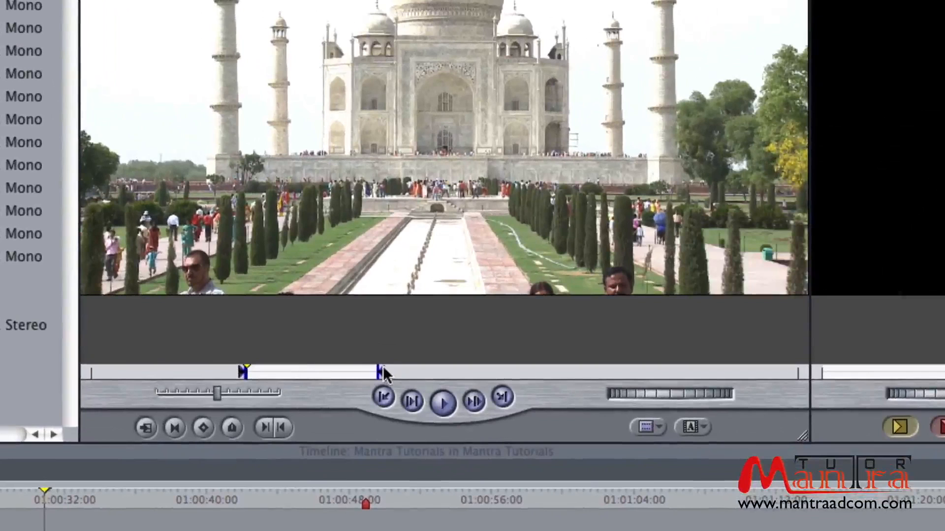
Step: Clear TAJ 5's In and Out points together and undo the clearing
right_click(348, 371)
right_click(425, 367)
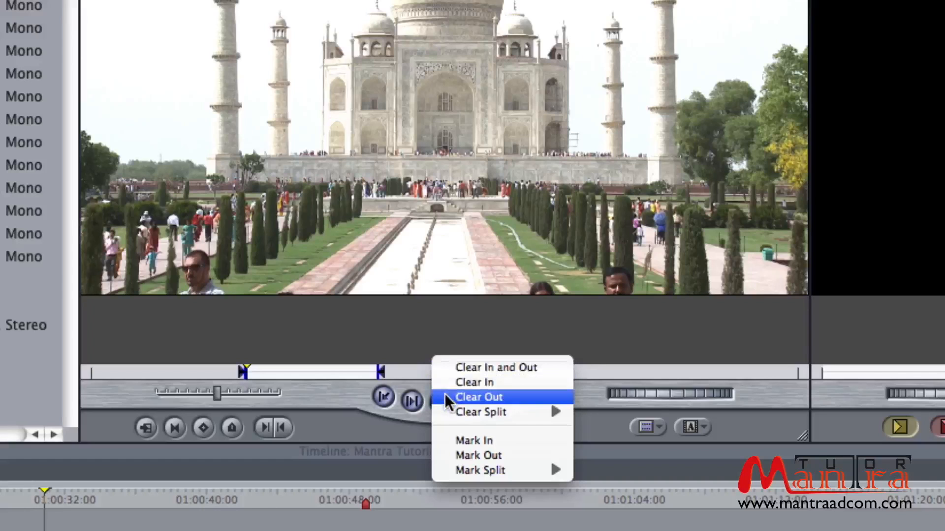
click(444, 370)
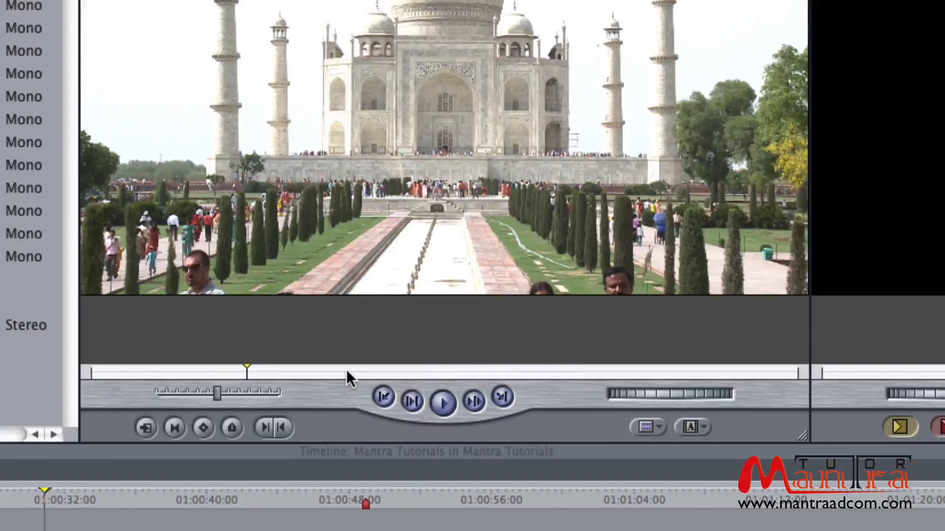
key(x)
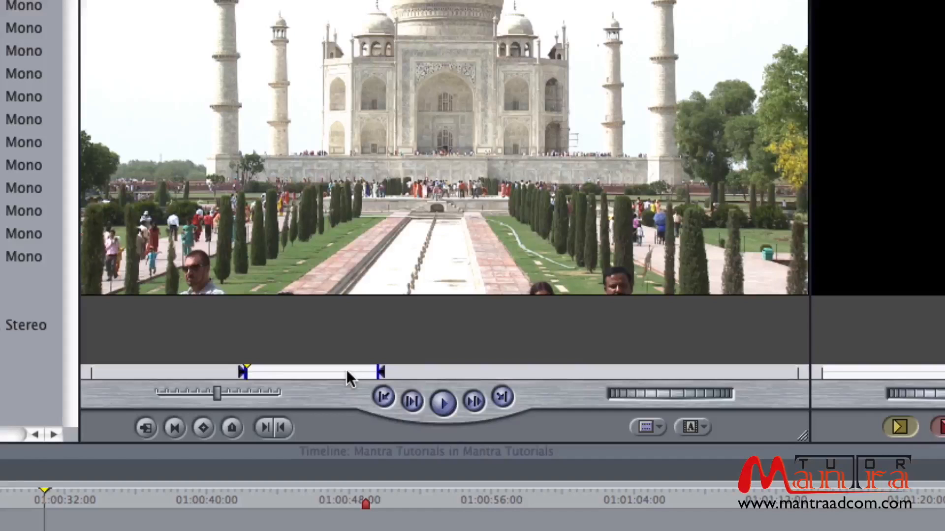
Step: Clear TAJ 5's In point and Out point separately, and restore both marks
right_click(414, 370)
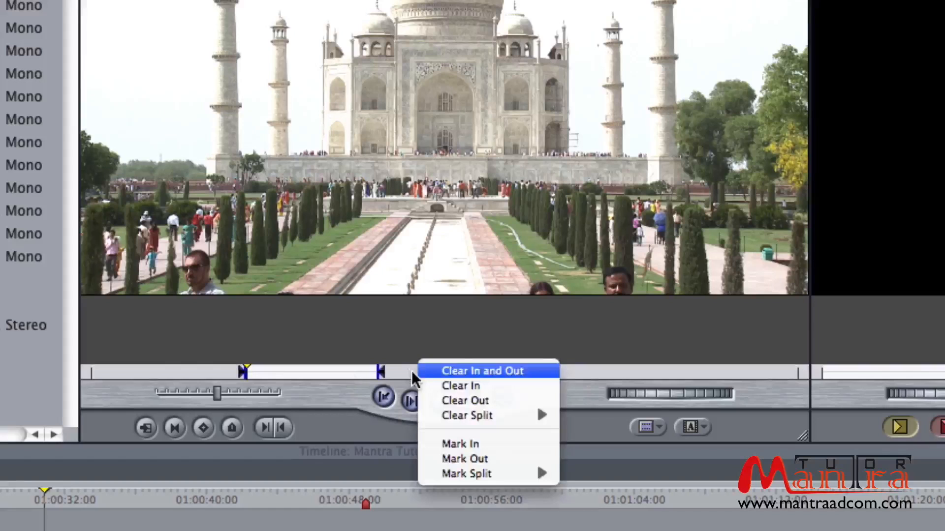
click(482, 385)
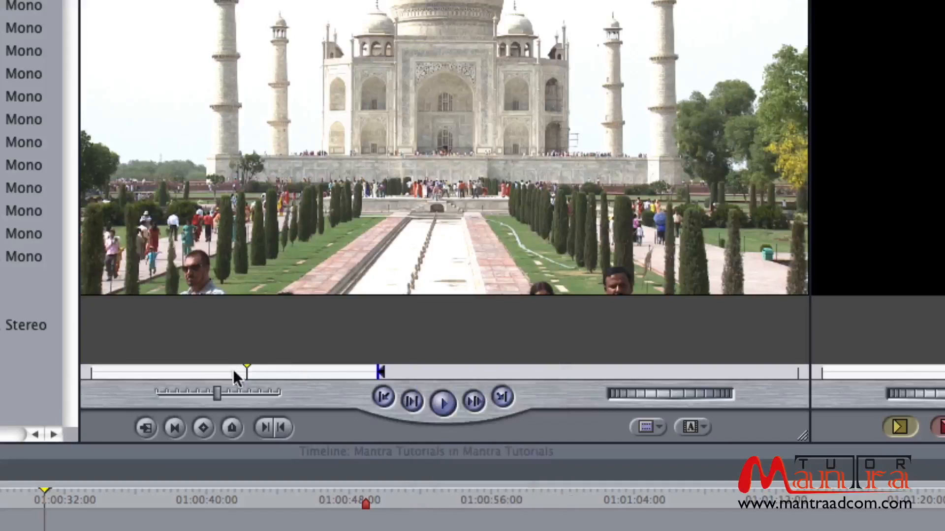
right_click(426, 373)
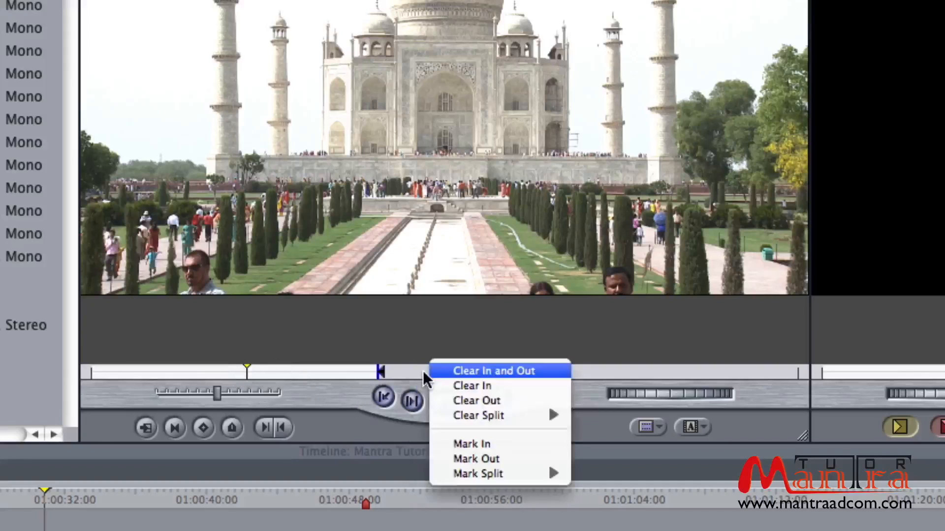
click(507, 400)
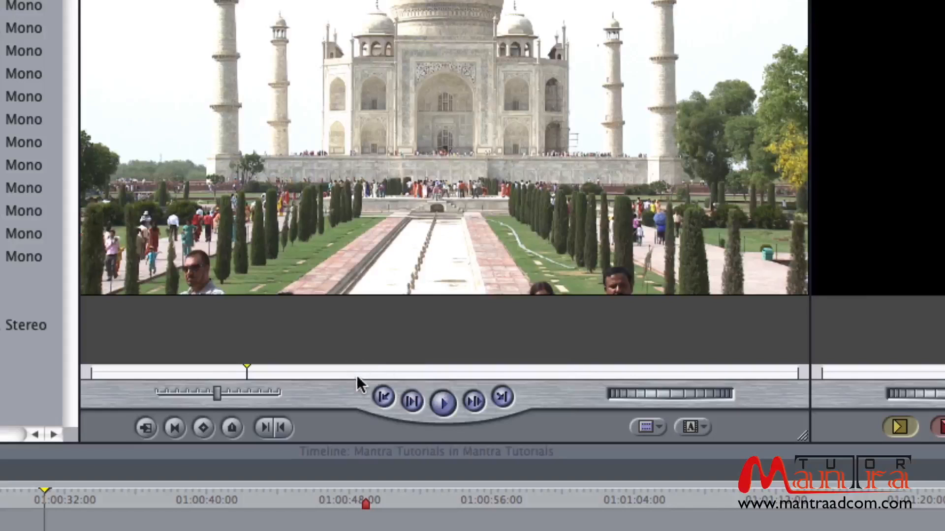
key(super+z)
key(i)
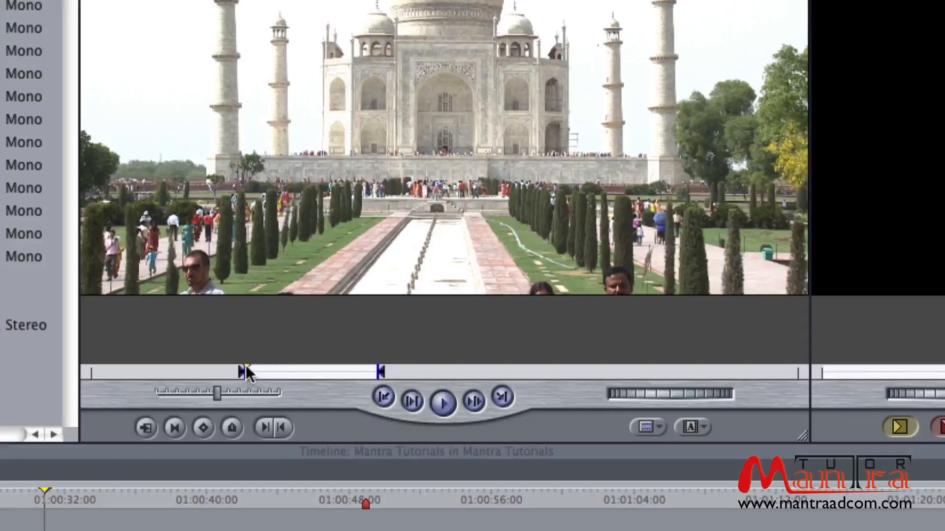
Step: Re-mark TAJ 5 with new In and Out points and shift both marks later, spanning about 00:22:42 to 00:22:44
drag(248, 372, 286, 373)
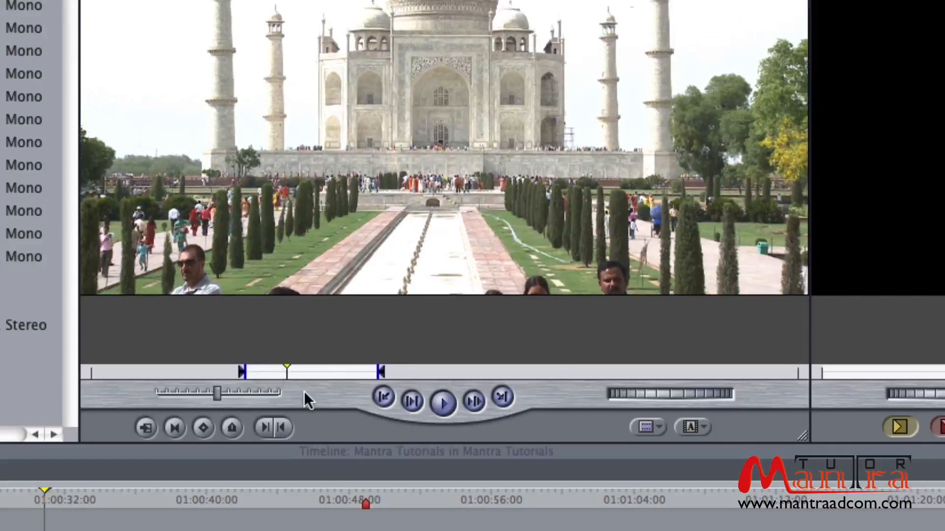
key(i)
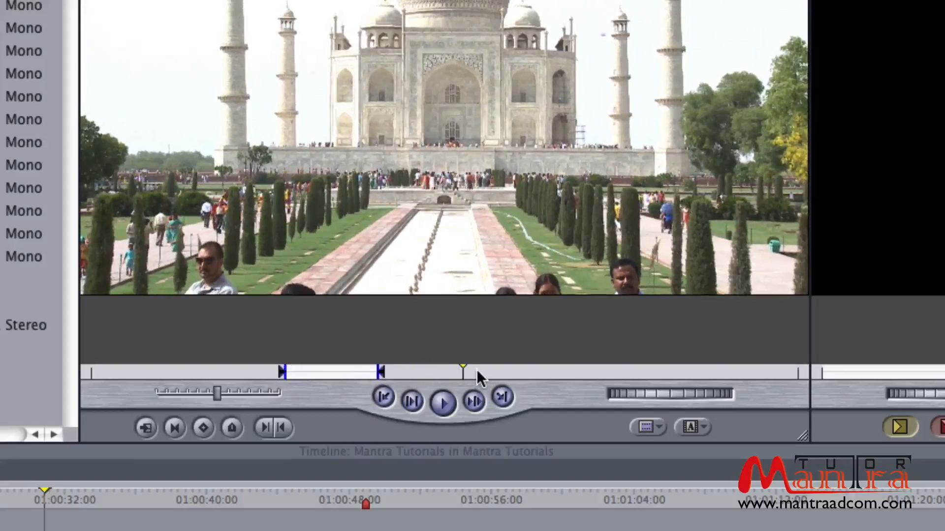
click(284, 430)
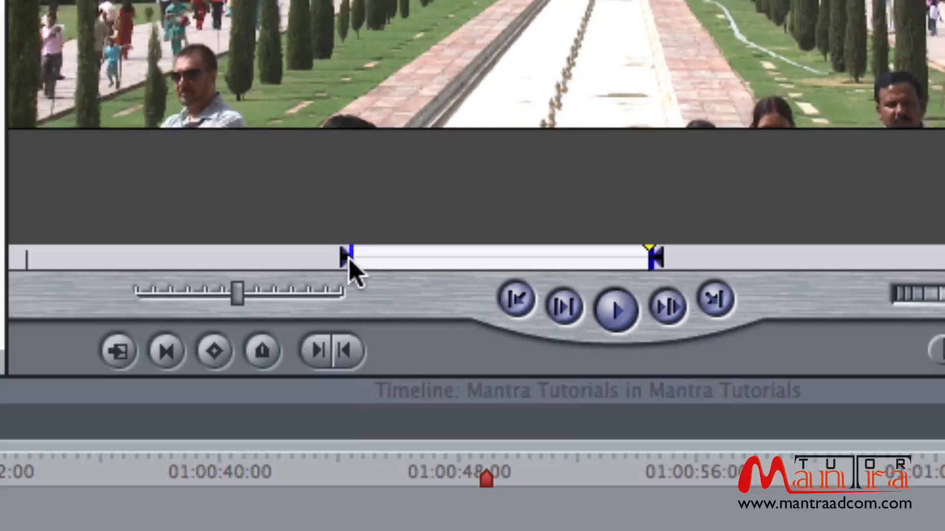
mouse_move(350, 266)
mouse_down()
mouse_move(196, 272)
mouse_move(173, 282)
mouse_move(276, 268)
mouse_move(421, 268)
mouse_move(405, 270)
mouse_up()
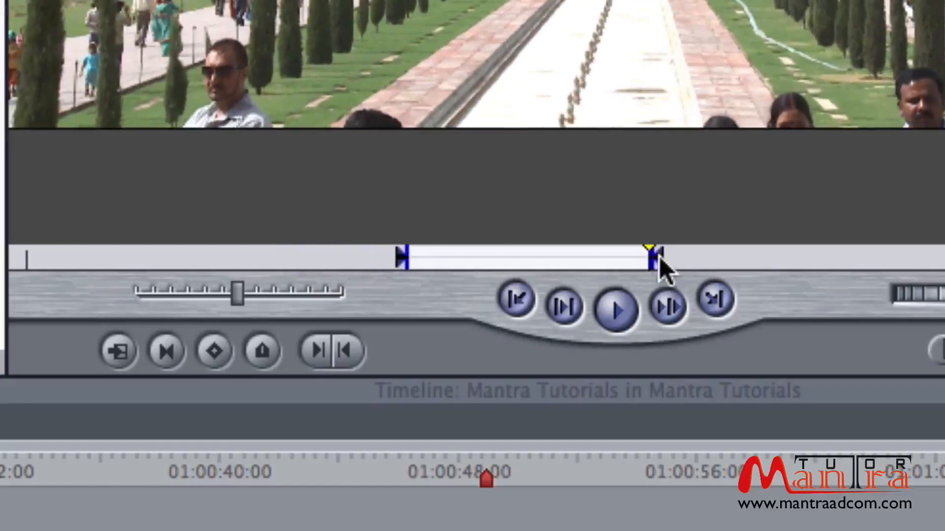
mouse_move(660, 264)
mouse_down()
mouse_move(717, 265)
mouse_move(672, 261)
mouse_up()
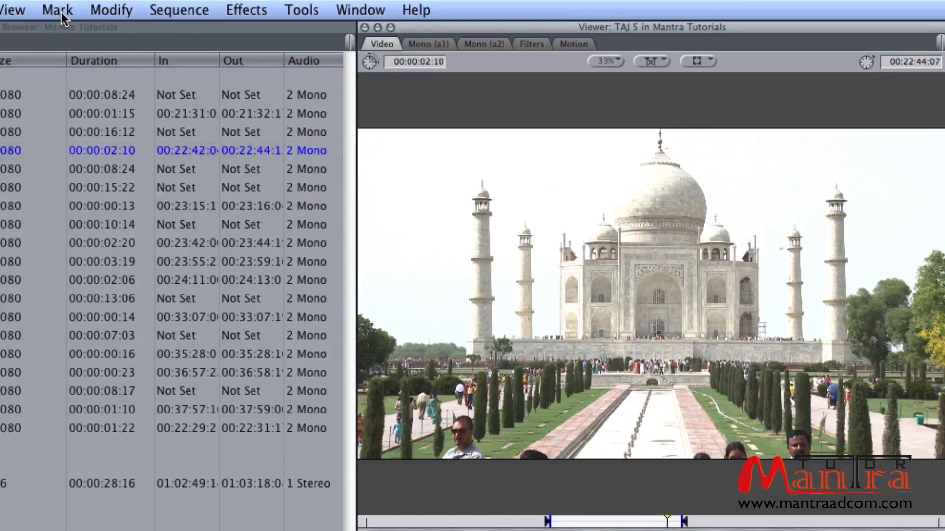
Step: Clear TAJ 5's In and Out points and mark a new range from 00:22:44:07 to 00:22:46:04
click(59, 12)
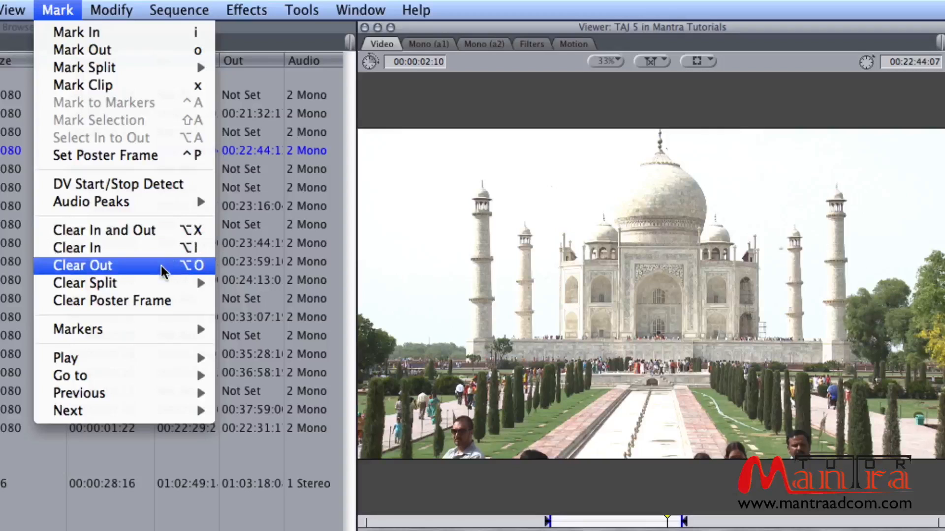
click(163, 235)
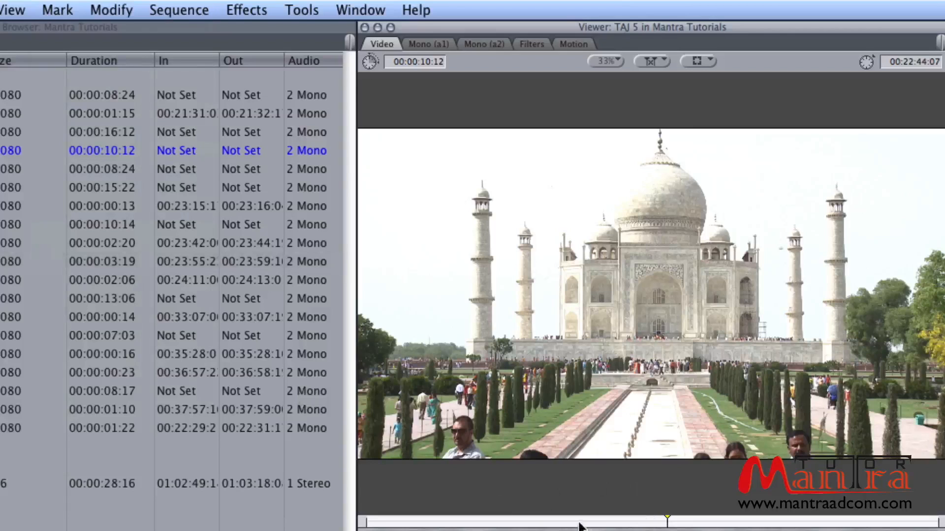
click(54, 11)
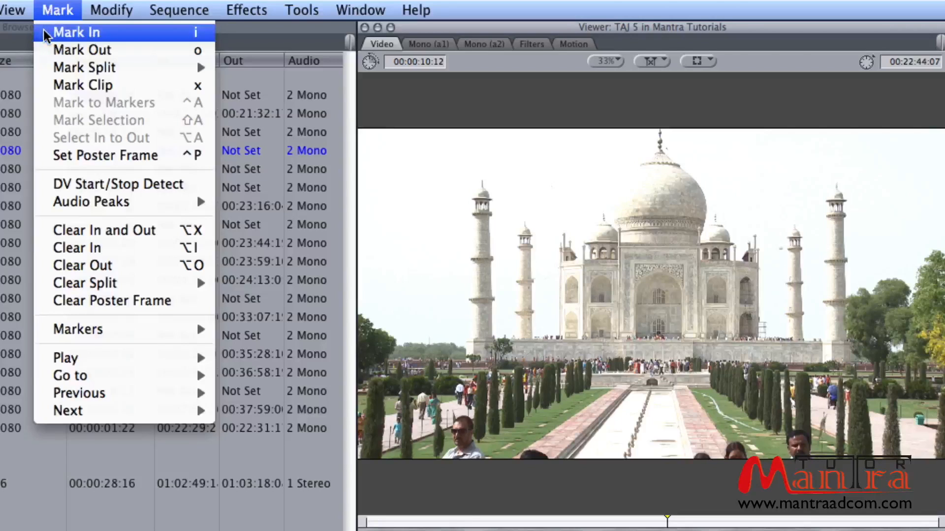
click(74, 33)
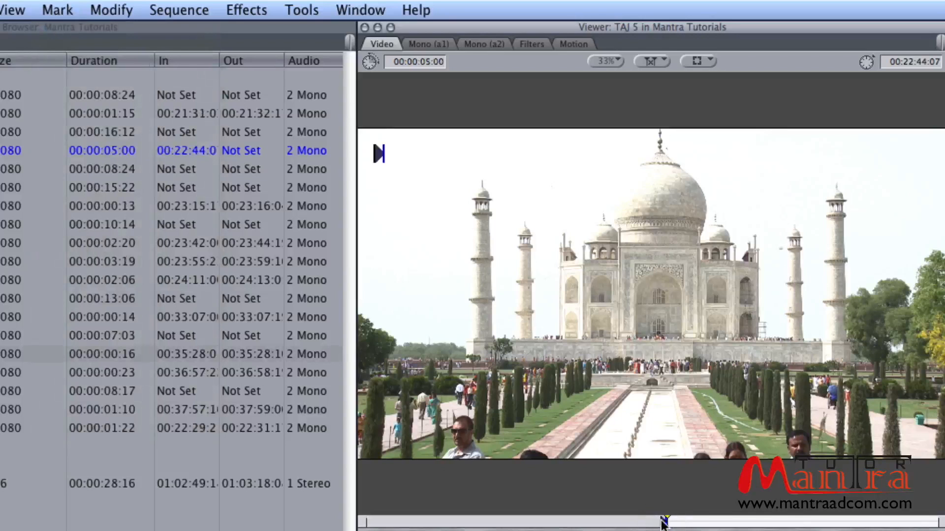
drag(665, 522, 771, 523)
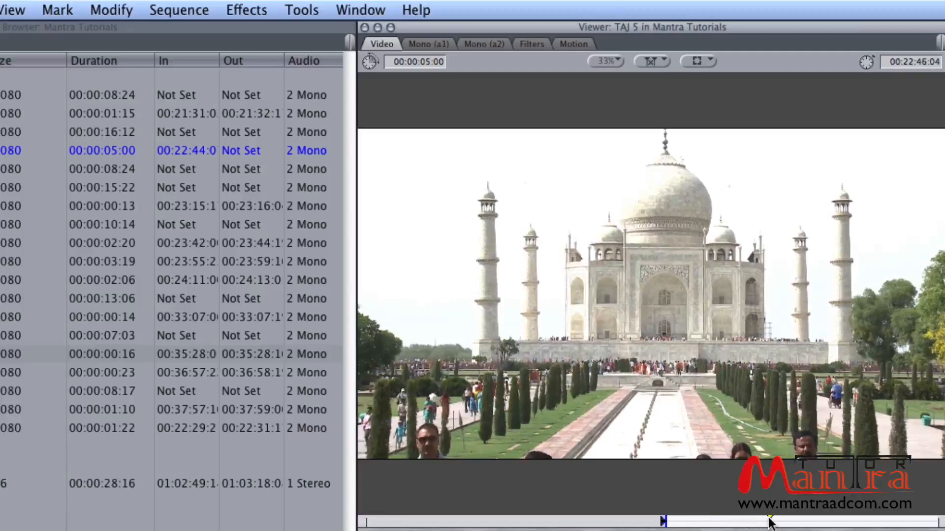
click(57, 10)
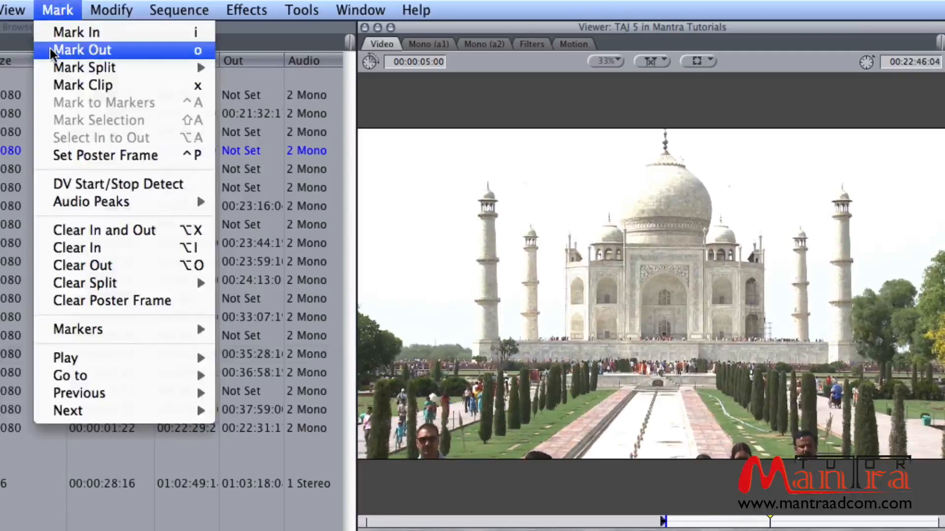
click(73, 49)
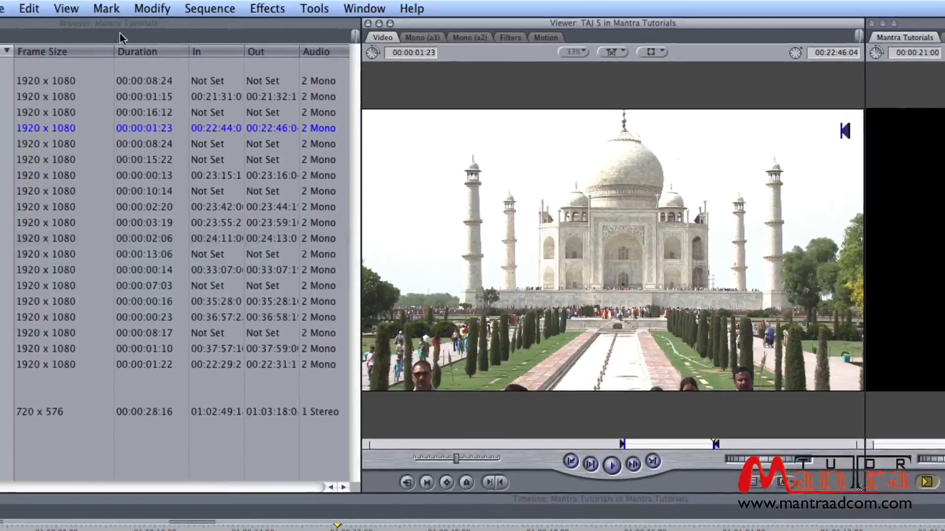
click(109, 9)
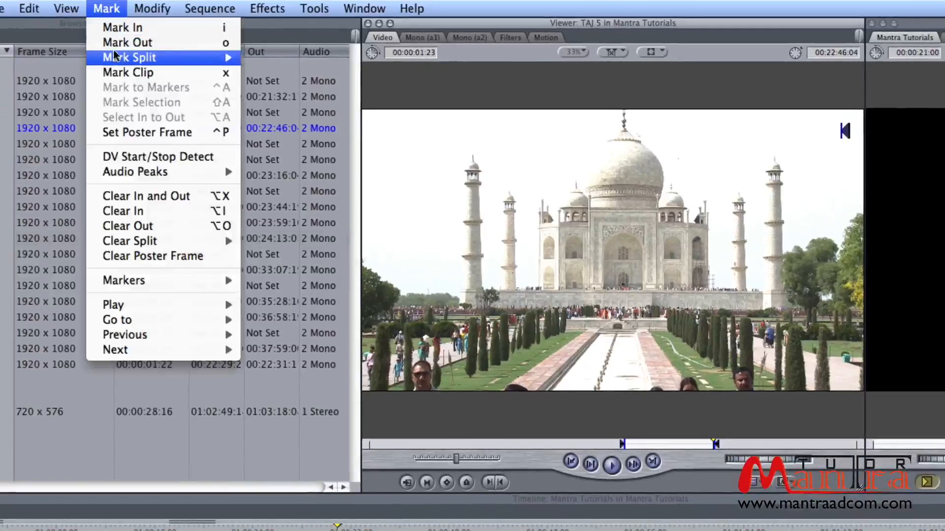
mouse_move(115, 58)
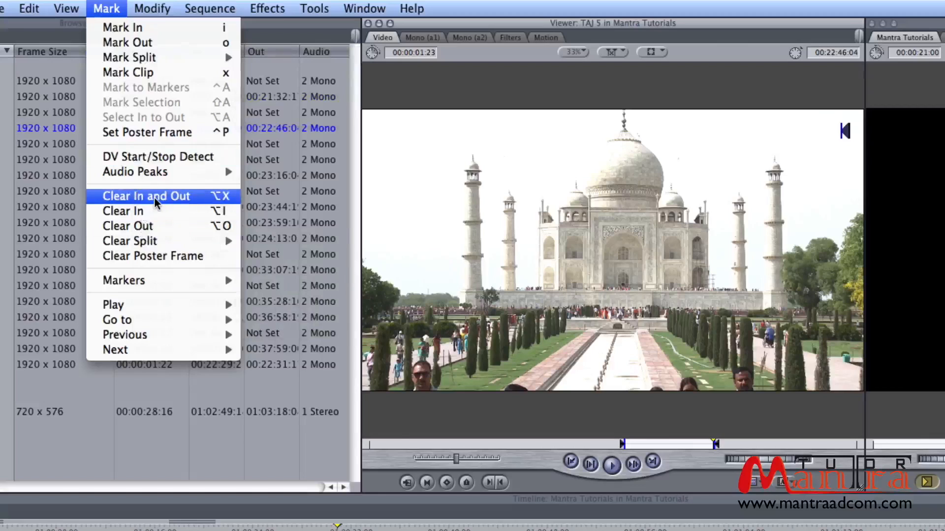
click(756, 443)
right_click(739, 440)
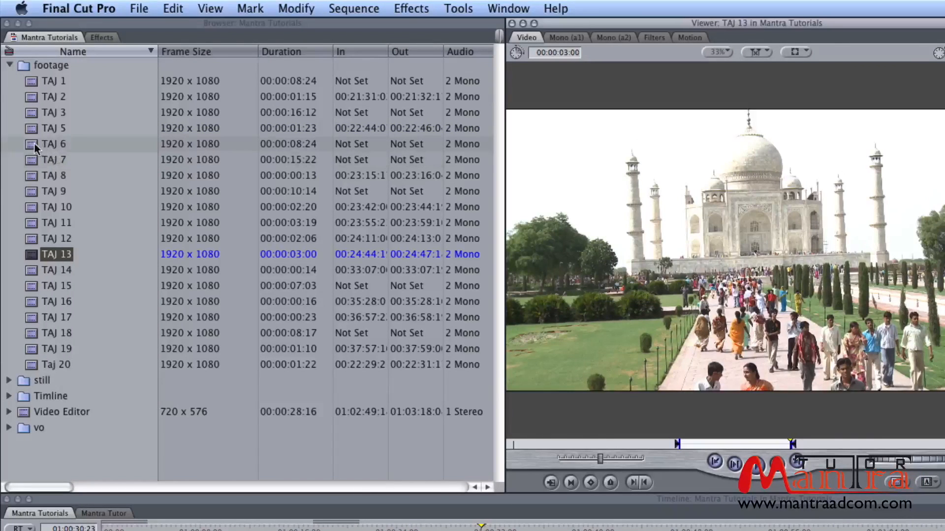
Step: Open TAJ 6, TAJ 8, TAJ 7 and TAJ 11 from the footage bin one after another in the Viewer
drag(31, 144, 711, 187)
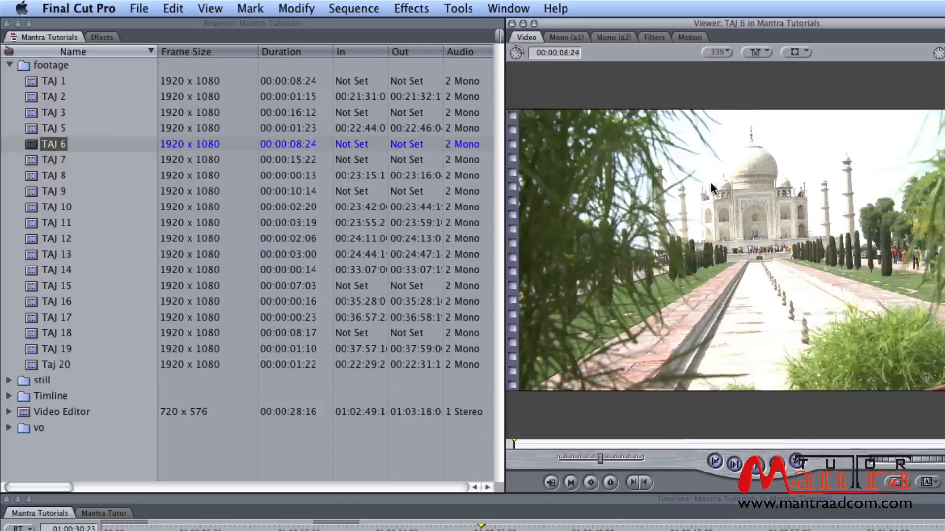
double_click(34, 179)
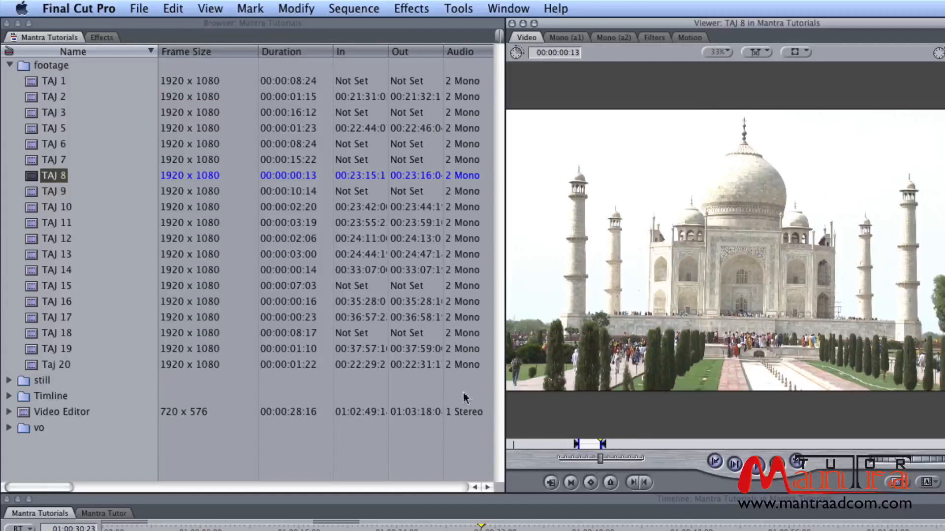
click(54, 162)
double_click(54, 161)
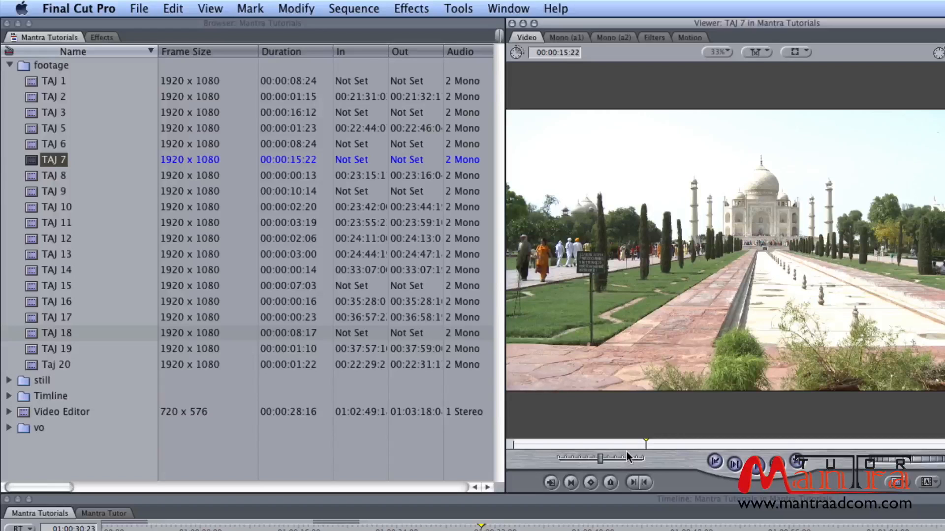
click(39, 211)
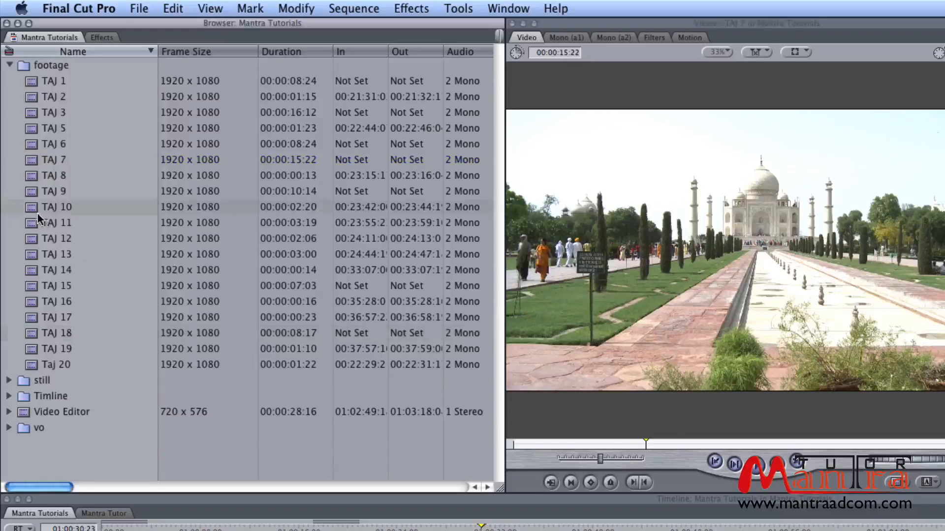
double_click(31, 220)
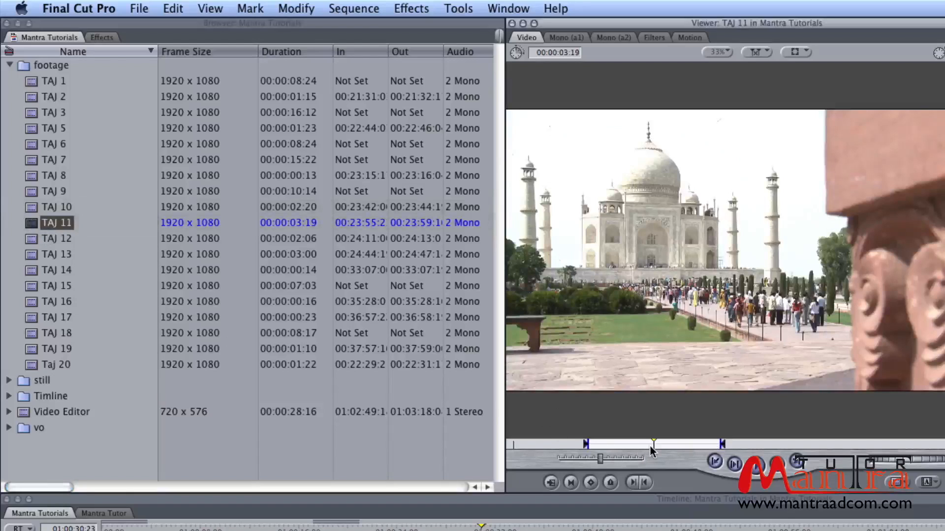
Step: Preview TAJ 13, TAJ 14 and TAJ 15 from the footage bin in the Viewer
click(32, 254)
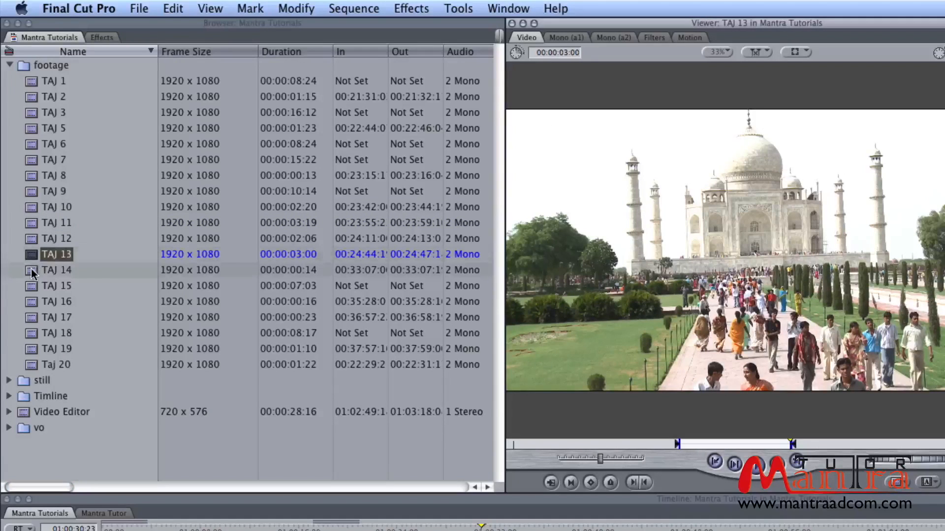
click(31, 268)
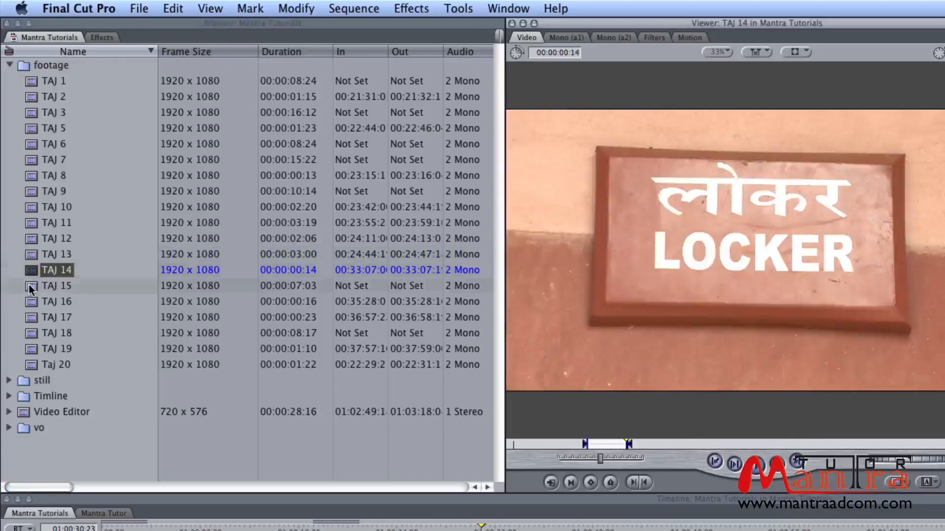
click(29, 285)
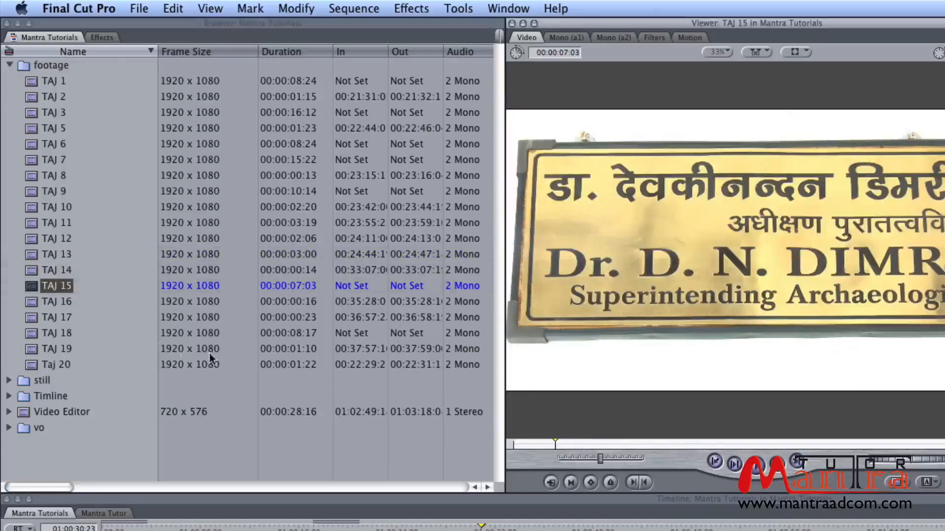
click(31, 270)
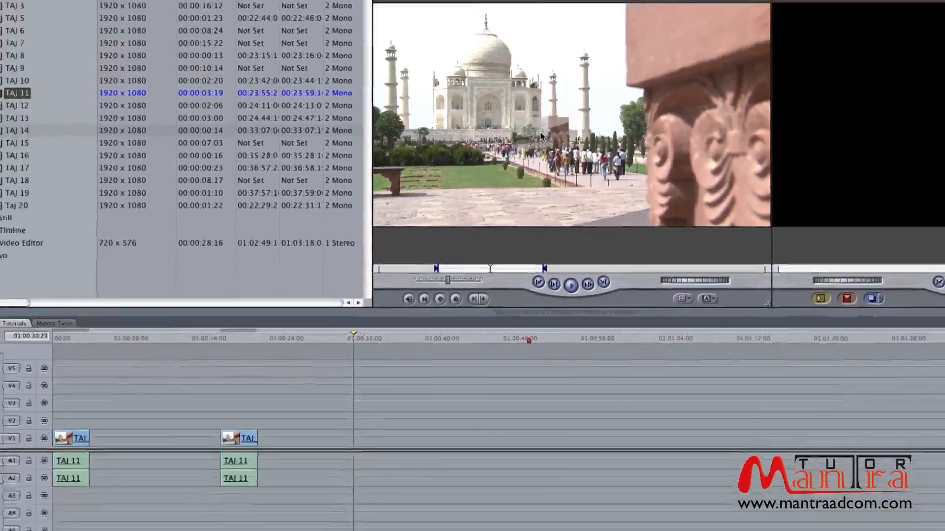
Step: Place TAJ 11 from the Viewer on V1 after the existing clips, and insert it again at 01:00:41:07 through the Canvas edit overlay
drag(524, 115, 366, 497)
drag(420, 414, 416, 426)
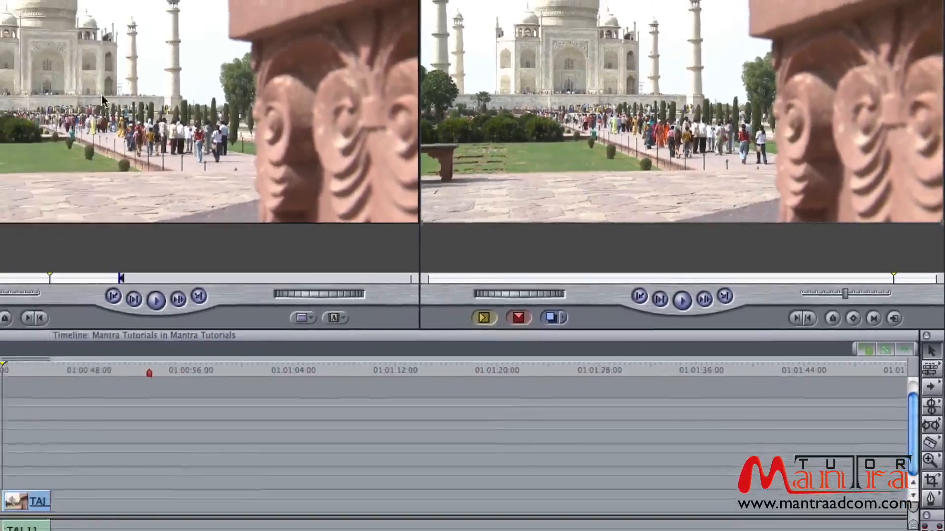
drag(101, 93, 641, 101)
drag(687, 120, 823, 23)
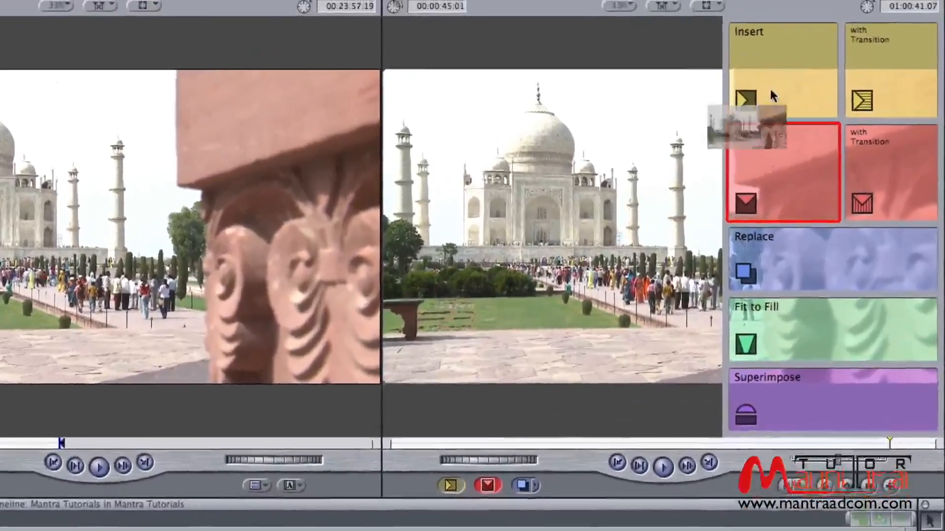
drag(772, 96, 760, 54)
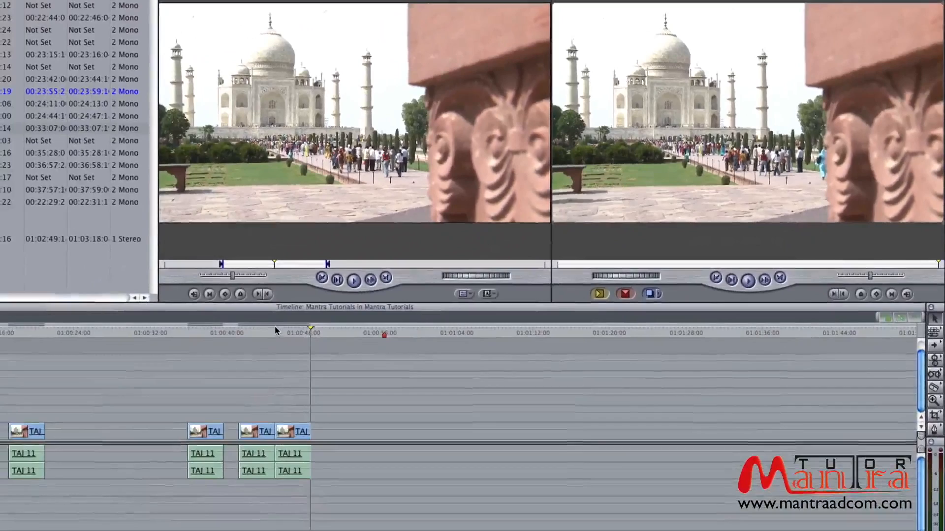
Step: Place the playhead at the cut between the last two TAJ 11 clips and bring the Viewer clip onto the Canvas edit overlay
click(205, 383)
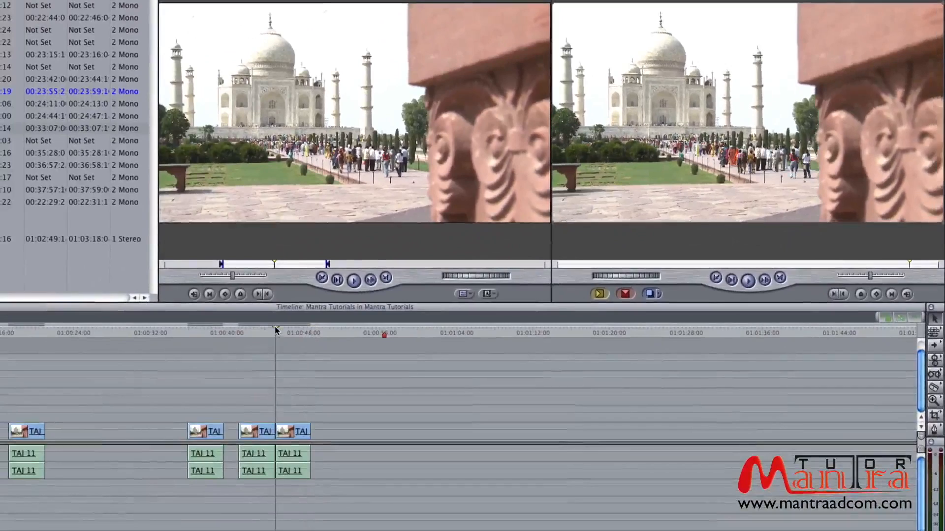
click(281, 334)
drag(364, 118, 714, 56)
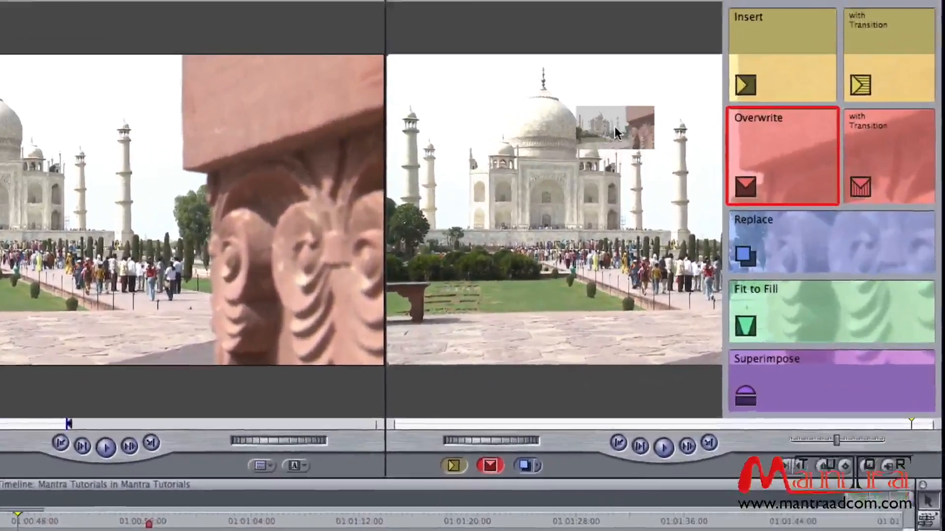
drag(615, 133, 741, 112)
drag(713, 142, 717, 387)
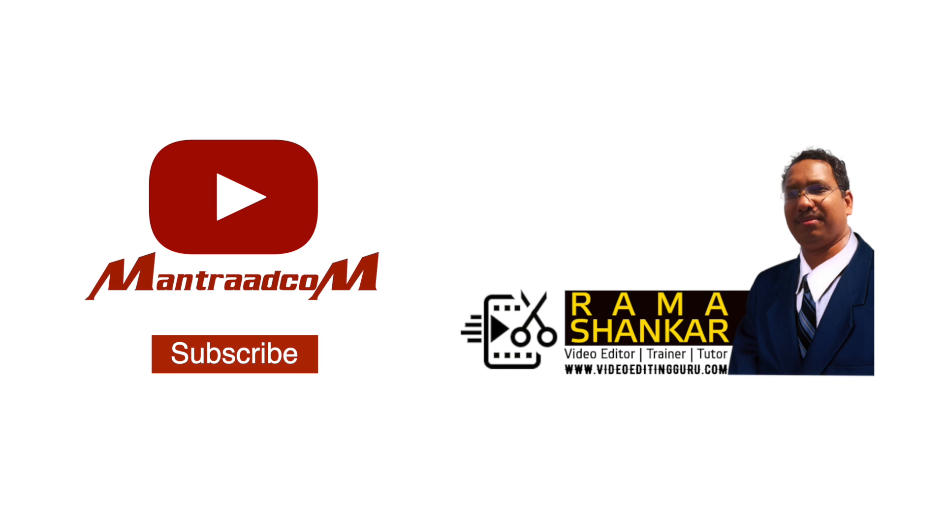